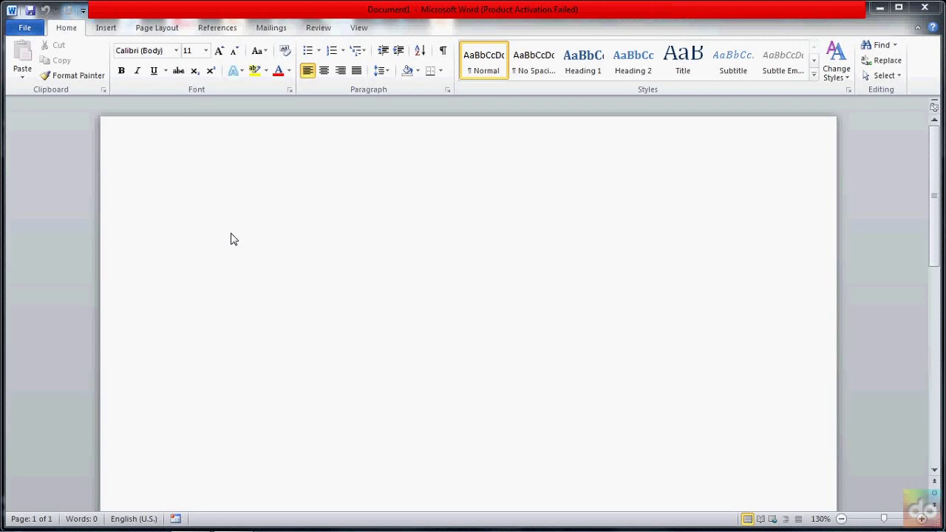
- Change the blank document's paper size to A4 from the Page Layout Size list
left_click(348, 273)
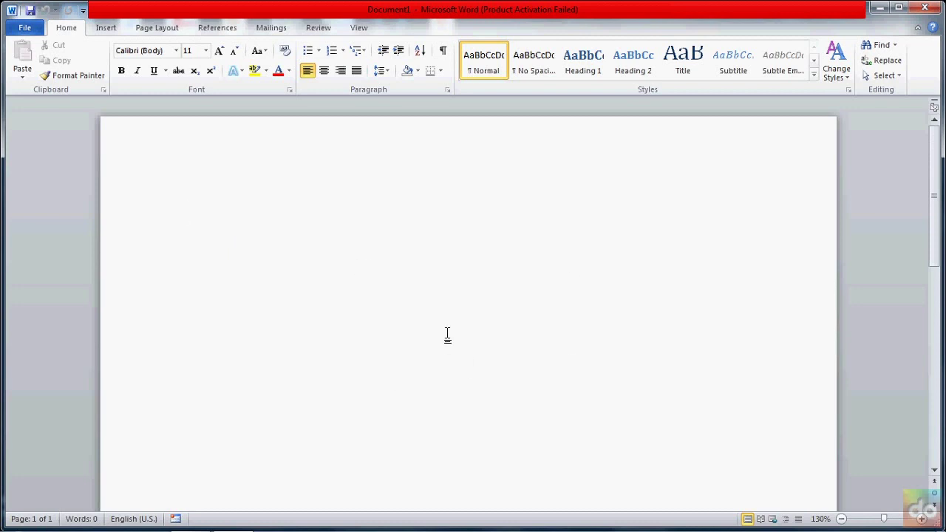
left_click(163, 29)
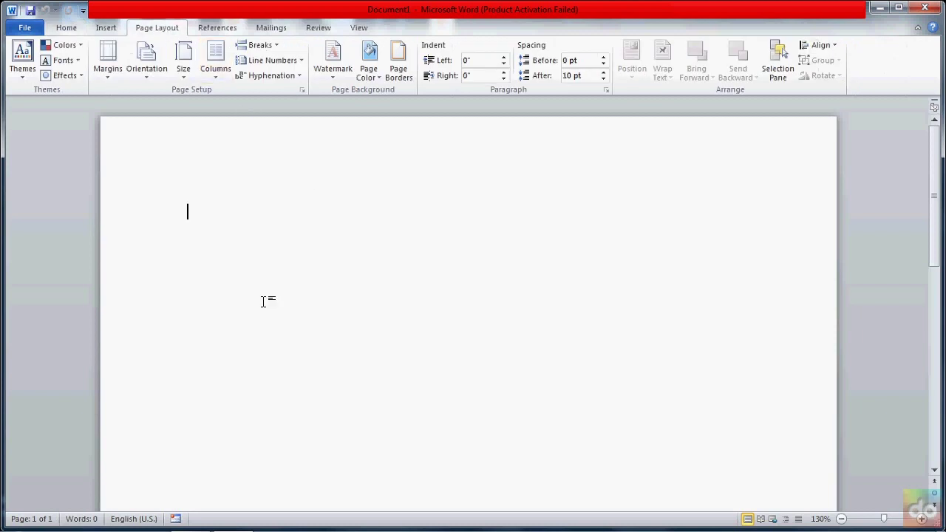
left_click(190, 74)
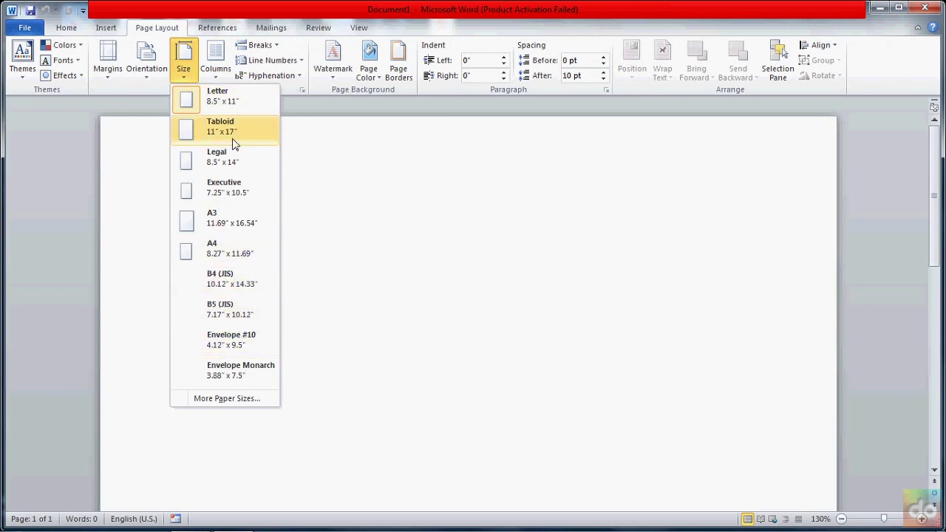
left_click(228, 247)
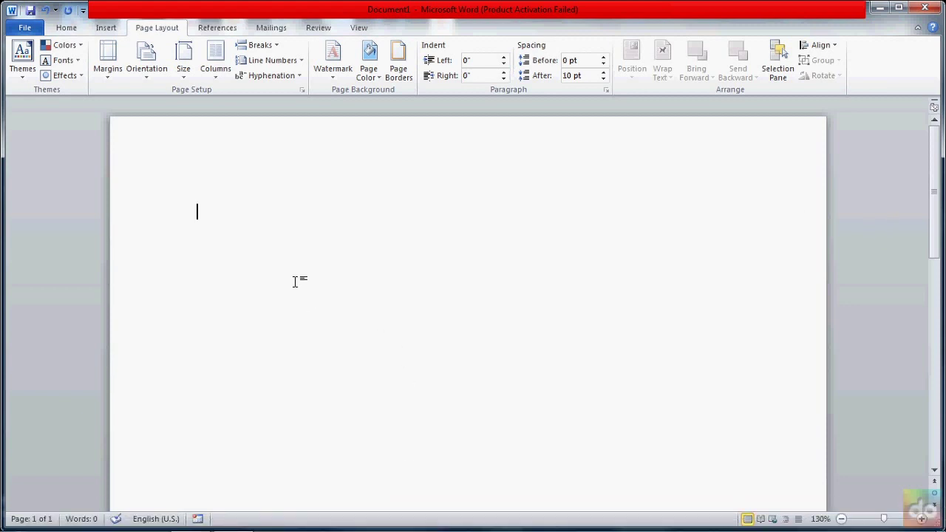
- Open Custom Margins in Page Setup, showing 1-inch margins and a 0-inch gutter
left_click(112, 79)
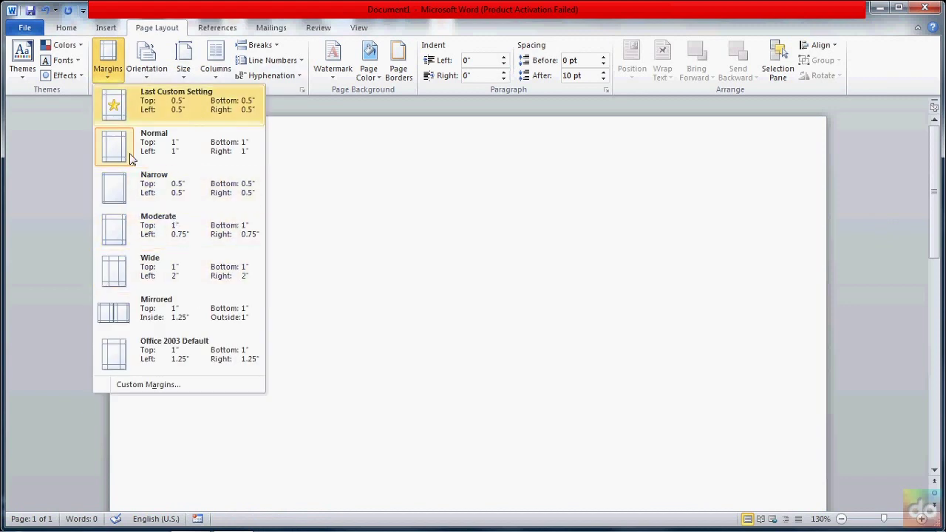
left_click(153, 386)
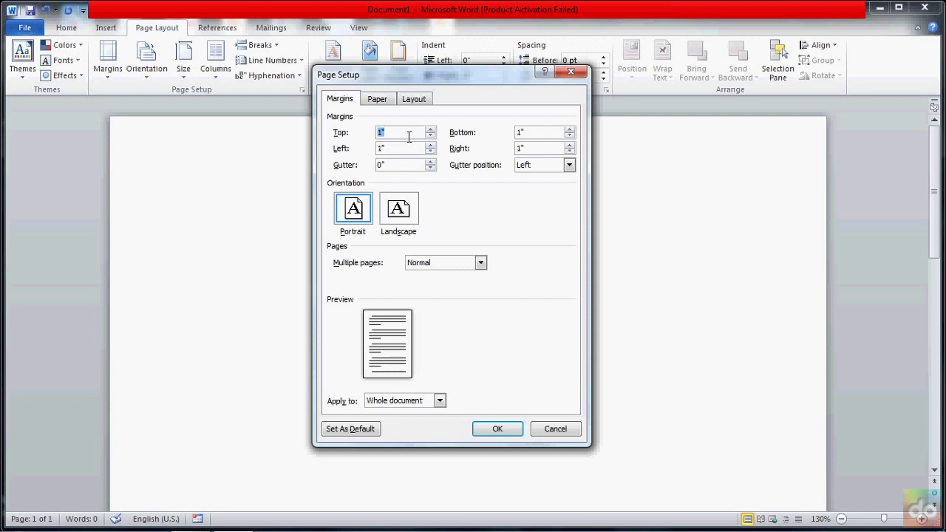
- Lower the bottom margin to .5 inch and move on to the Right margin field
left_click(568, 137)
left_click(569, 137)
type(".5")
key("Tab")
- Raise the gutter to 0.5 inch and set the gutter position to Top
left_click(430, 162)
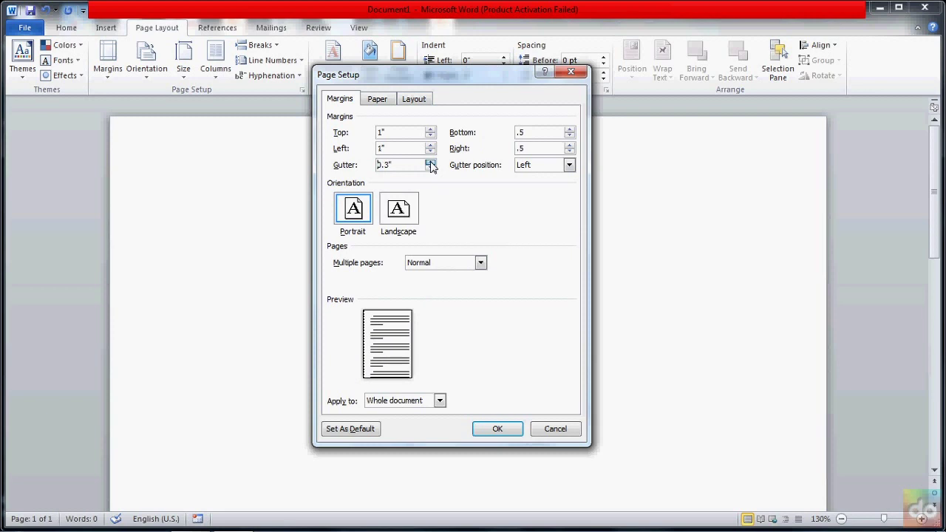
left_click(430, 162)
left_click(430, 162)
left_click(569, 165)
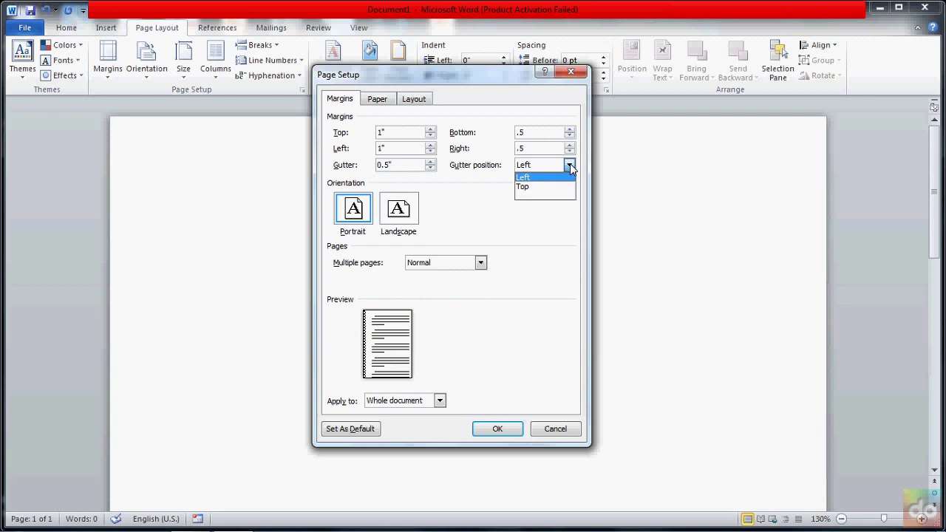
left_click(529, 187)
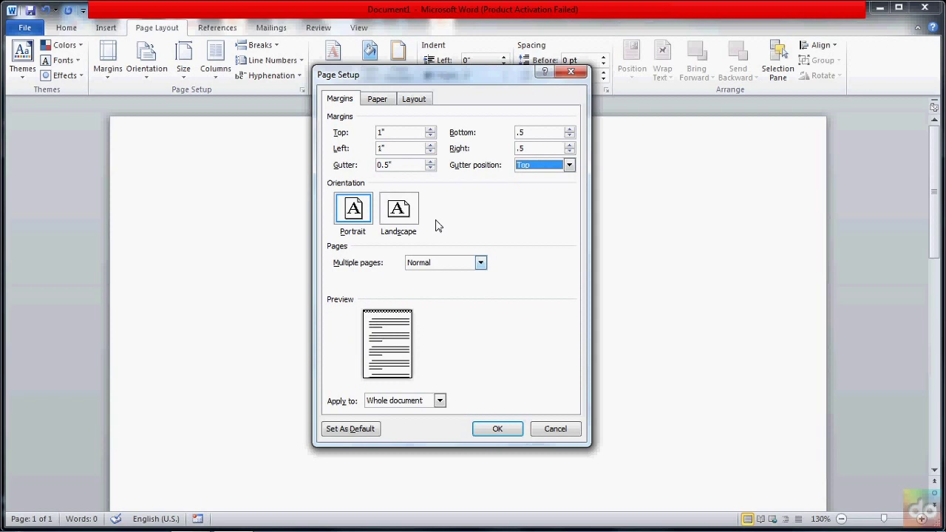
- Bring the gutter back to 0 inch and apply the page setup
left_click(430, 168)
left_click(430, 169)
left_click(430, 168)
left_click(430, 169)
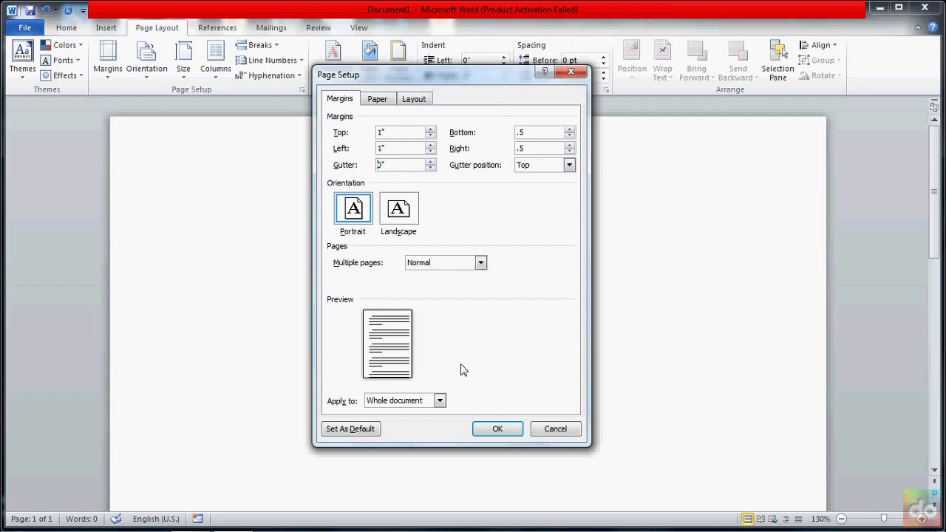
left_click(489, 428)
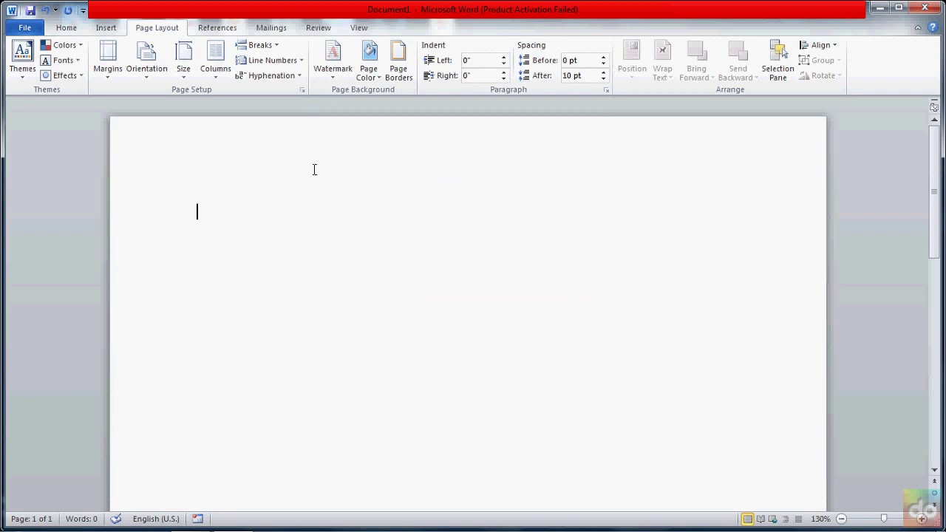
- Turn on the horizontal and vertical rulers and scroll the page to check them
left_click(359, 28)
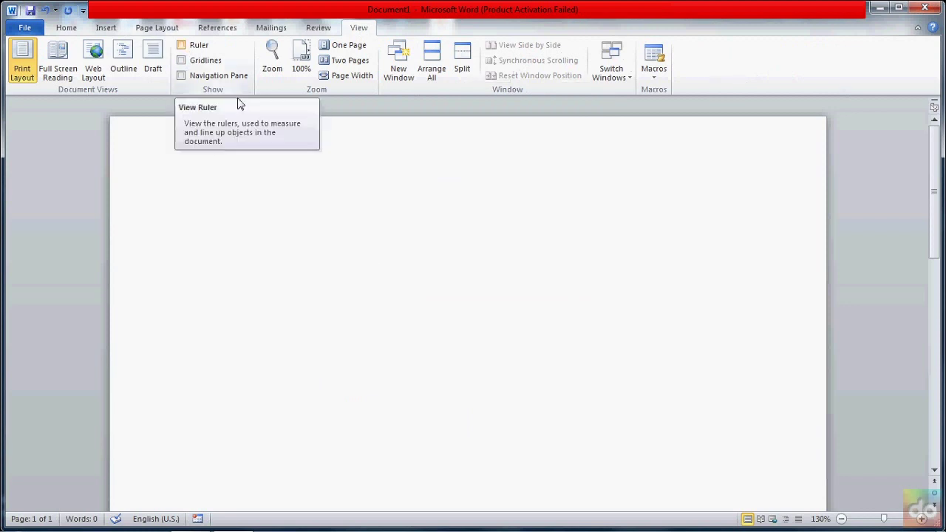
left_click(184, 47)
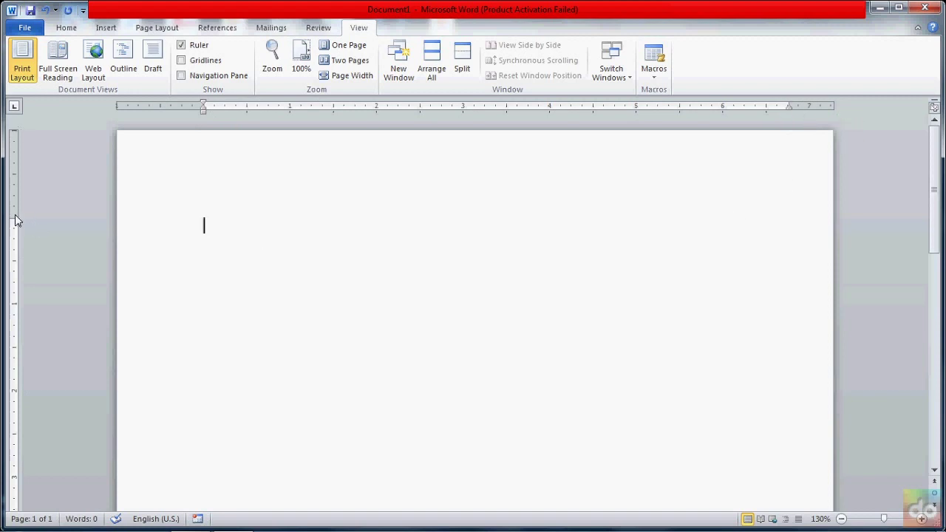
scroll(281, 290, "down", 10)
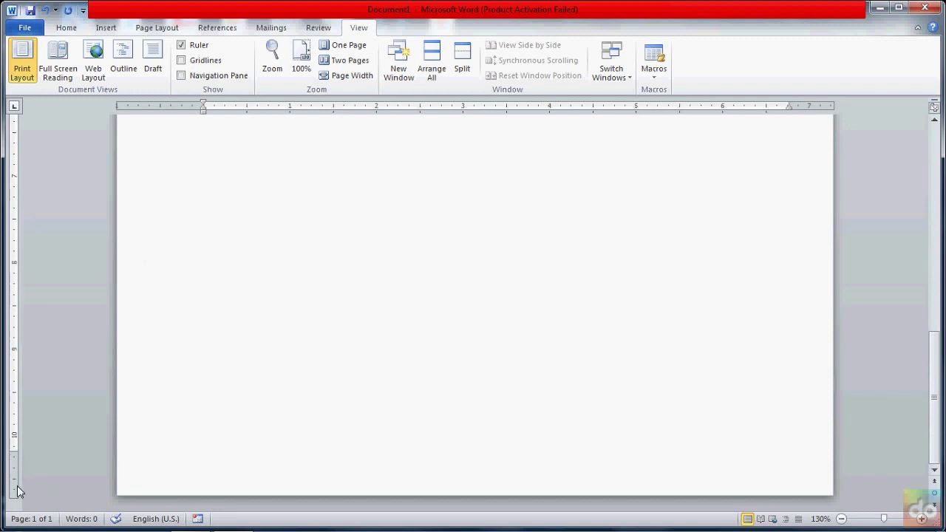
scroll(330, 444, "up", 10)
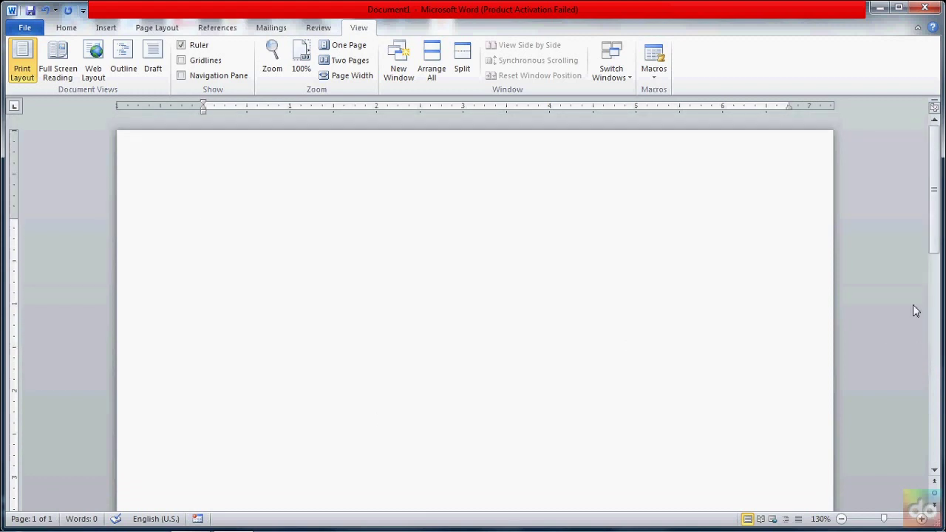
- Scroll back to the top of the page and return to the Home tab
left_click_drag(936, 201, 931, 159)
left_click(934, 470)
left_click(934, 470)
scroll(517, 289, "up", 1)
left_click(66, 28)
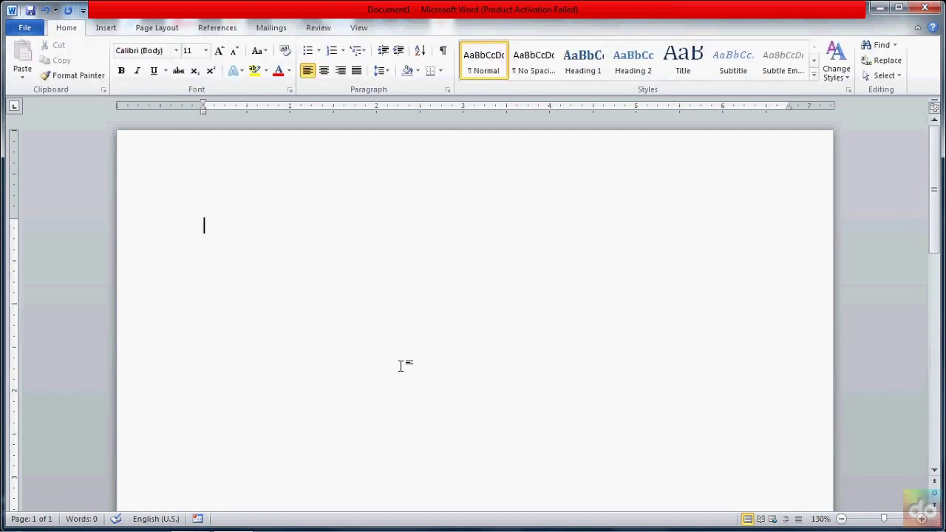
left_click(166, 28)
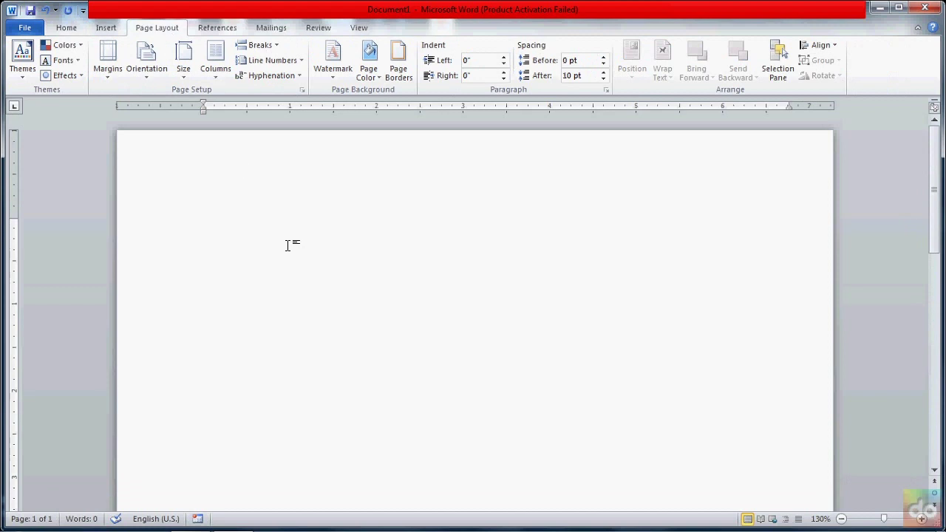
left_click(150, 76)
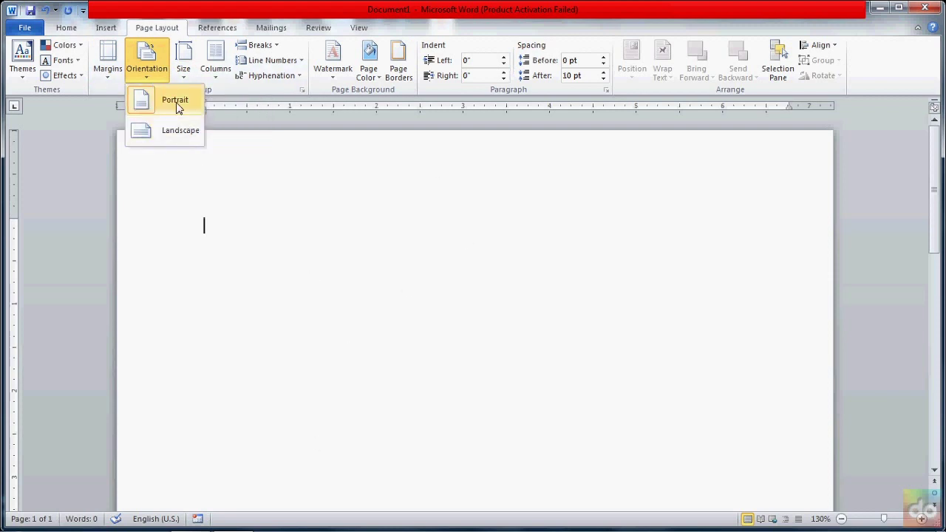
left_click(174, 131)
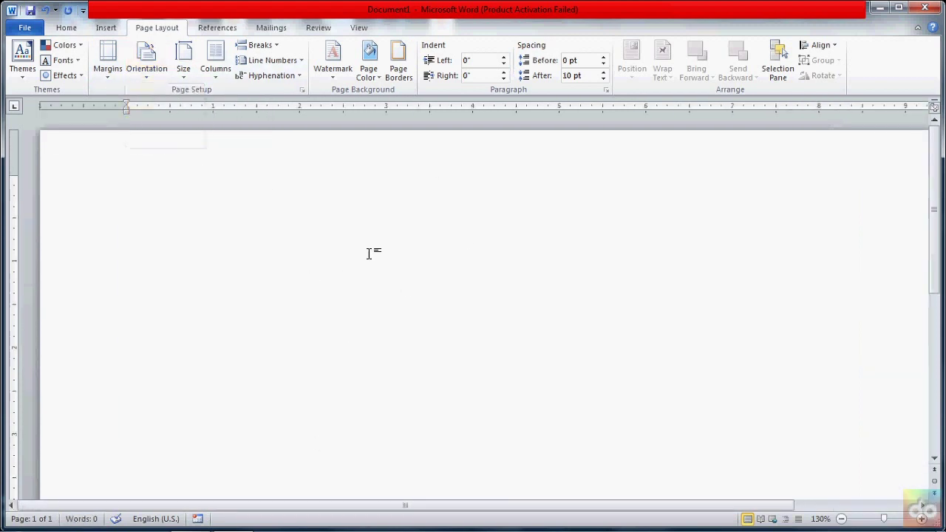
scroll(362, 251, "up", 3)
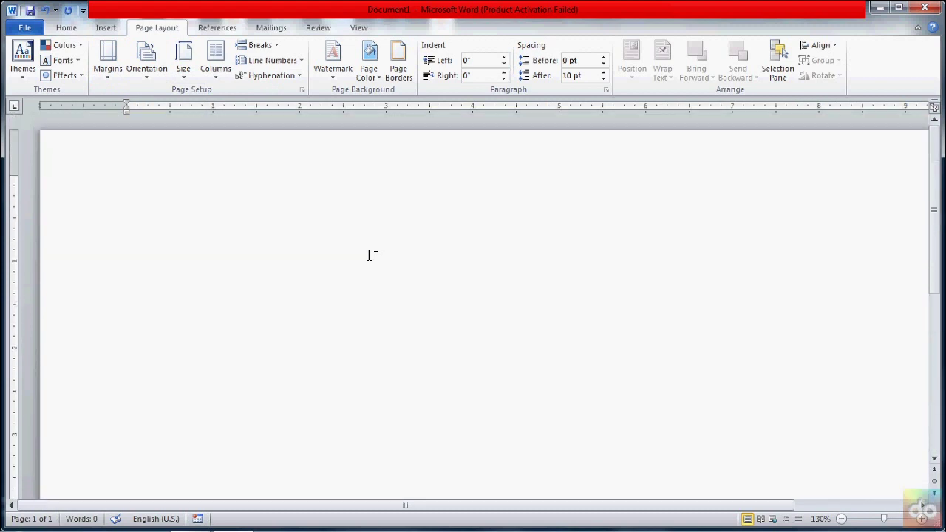
left_click(146, 63)
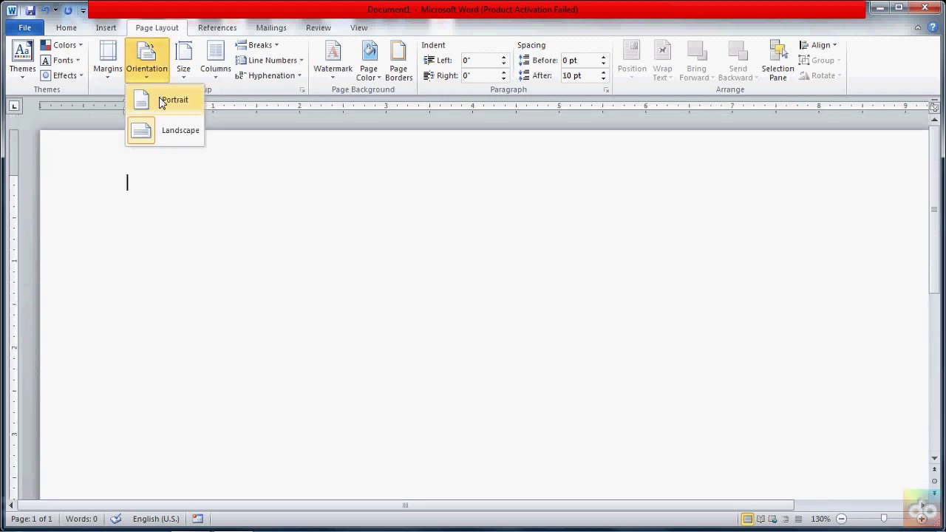
left_click(161, 98)
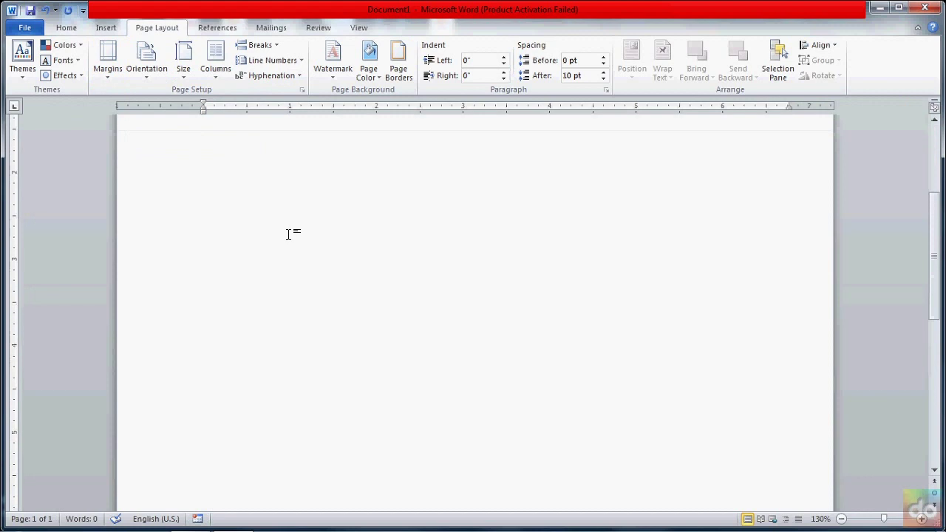